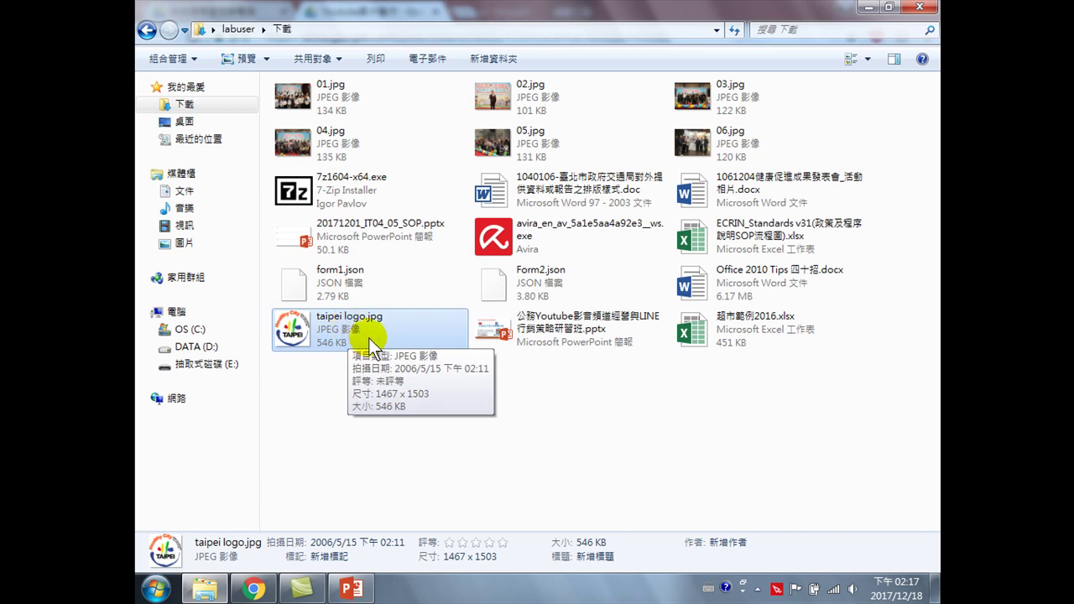
Close the open workshop presentation in PowerPoint.
{"action": "left_click", "coordinate": [351, 589]}
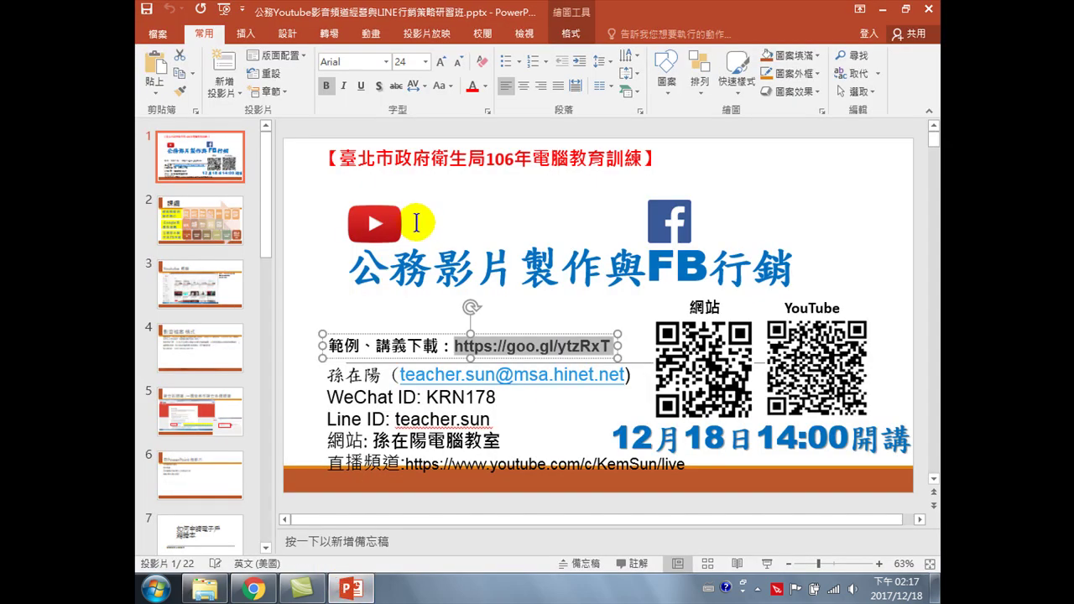
{"action": "left_click", "coordinate": [928, 8]}
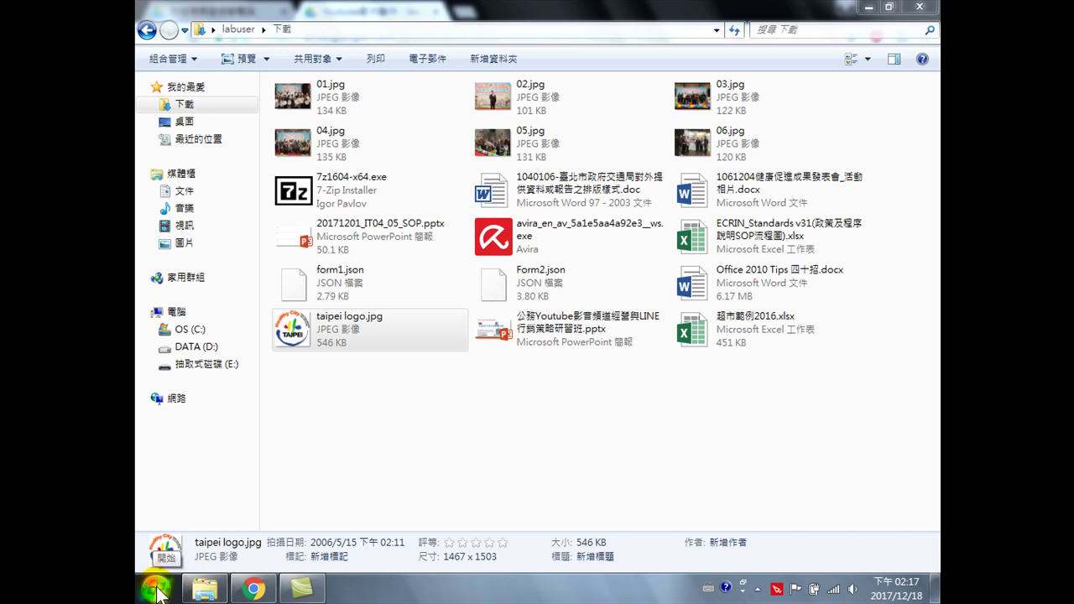
Launch PowerPoint 2016 from the Start menu program list and create a blank presentation.
{"action": "left_click", "coordinate": [156, 589]}
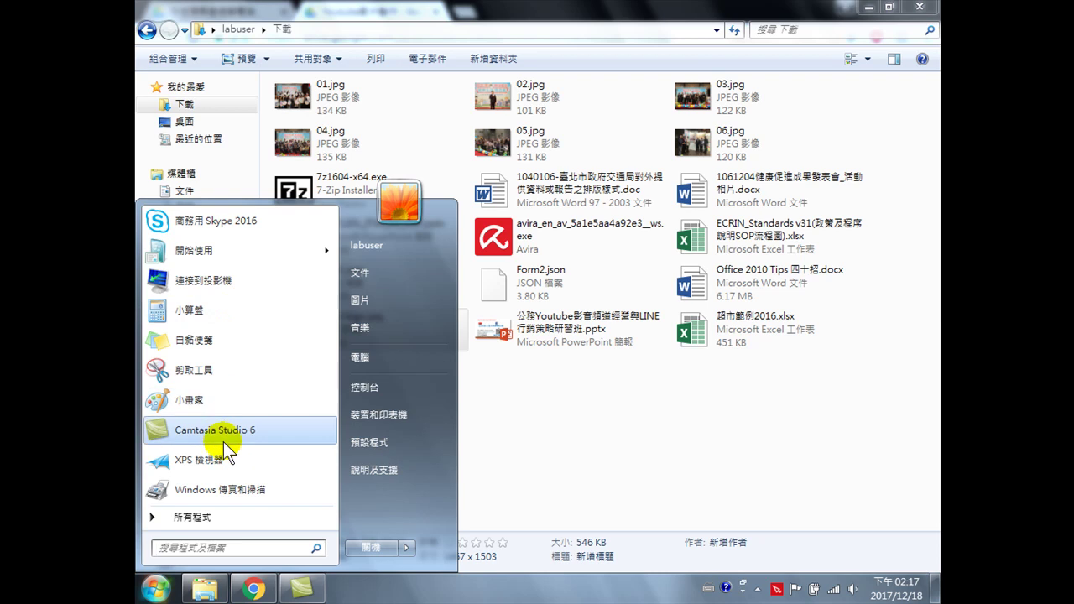
{"action": "left_click", "coordinate": [190, 516]}
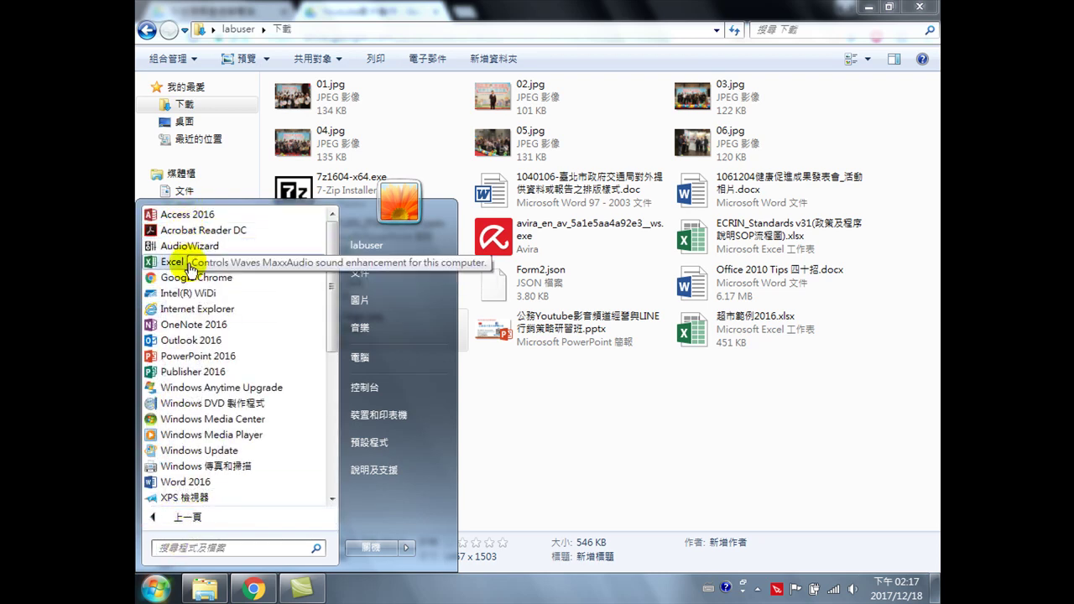
{"action": "left_click", "coordinate": [195, 359]}
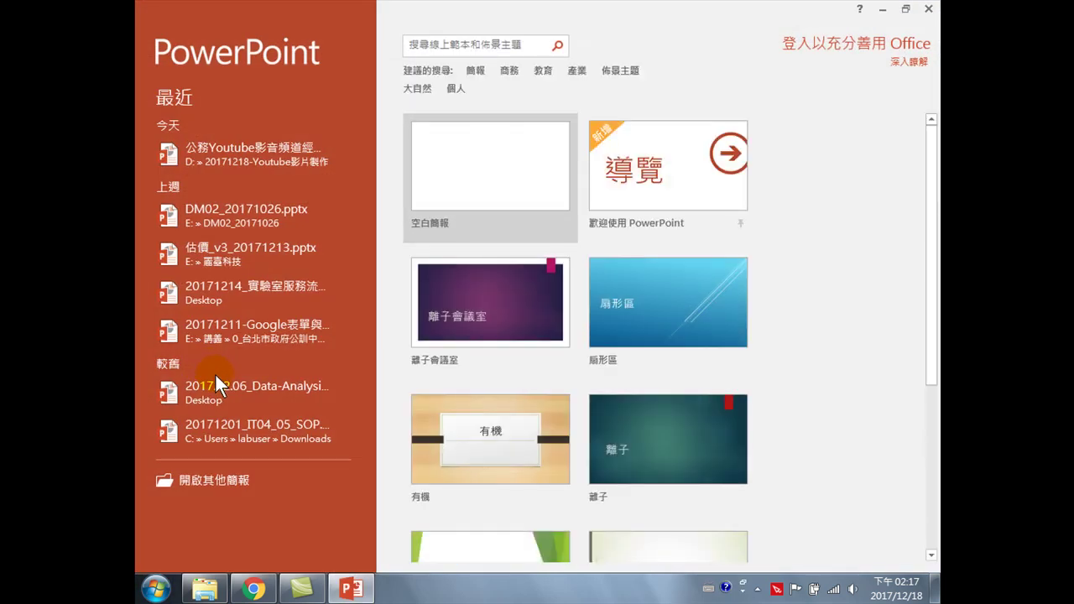
{"action": "left_click", "coordinate": [489, 160]}
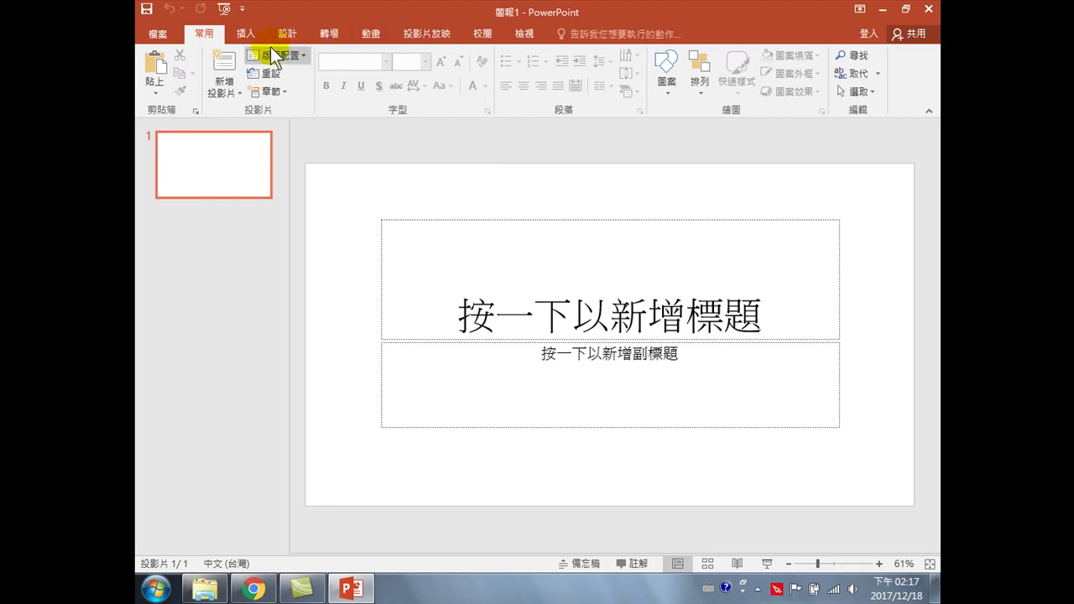
Start a new Photo Album from the Insert ribbon.
{"action": "left_click", "coordinate": [250, 35]}
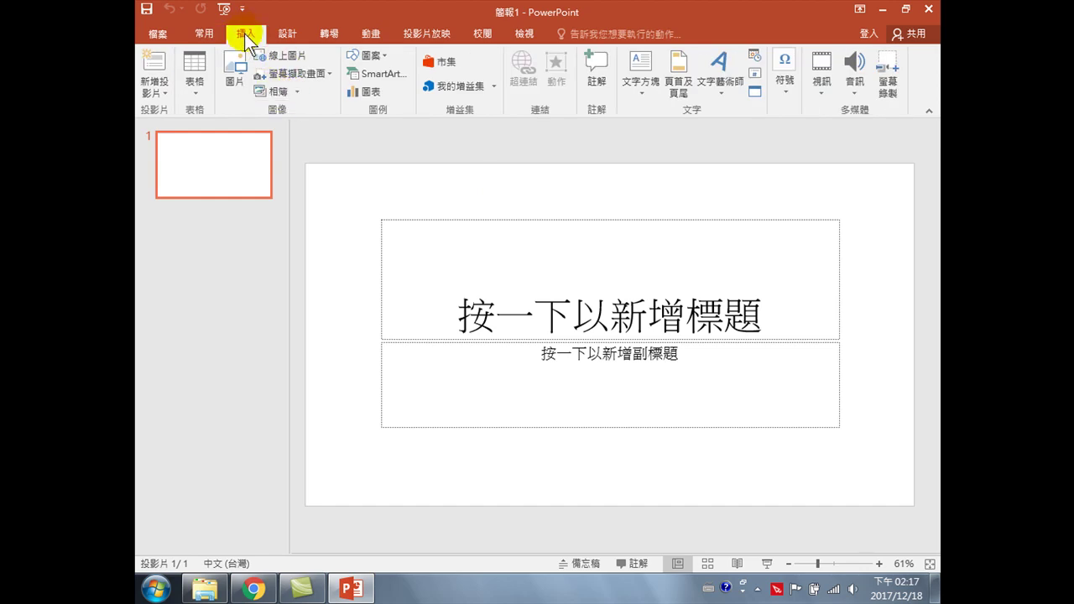
{"action": "left_click", "coordinate": [277, 94]}
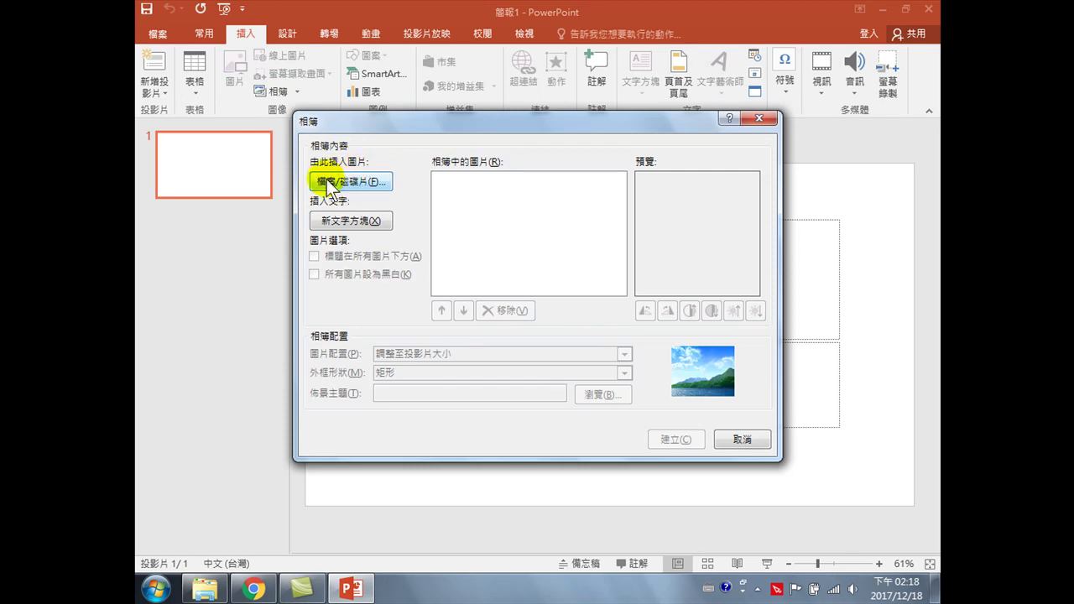
Add the seven Downloads images, 01.jpg through 06.jpg plus taipei logo.jpg, to the album.
{"action": "left_click", "coordinate": [355, 181]}
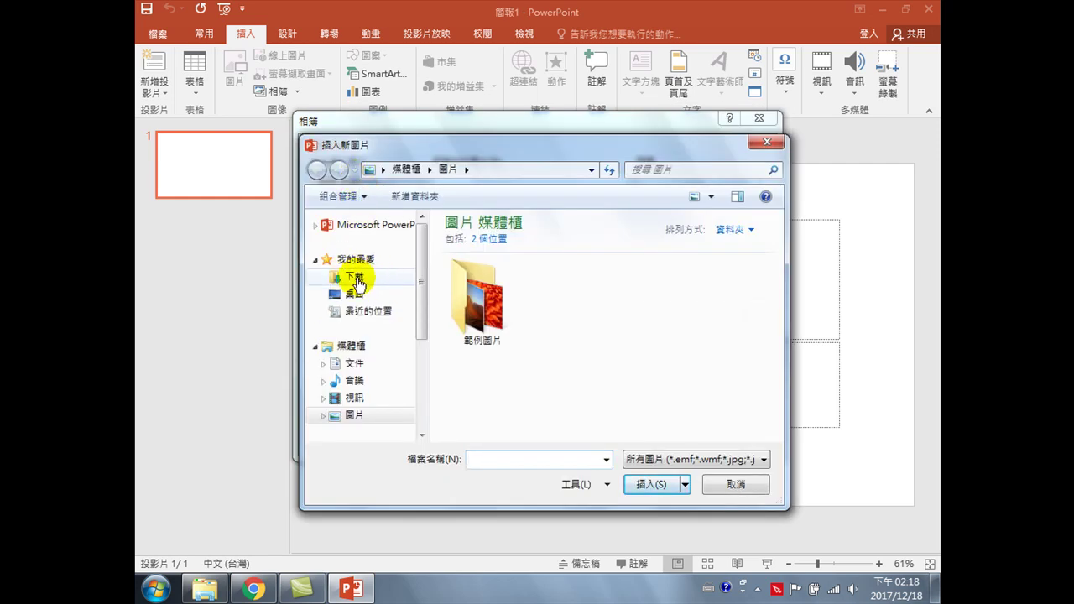
{"action": "left_click", "coordinate": [361, 282]}
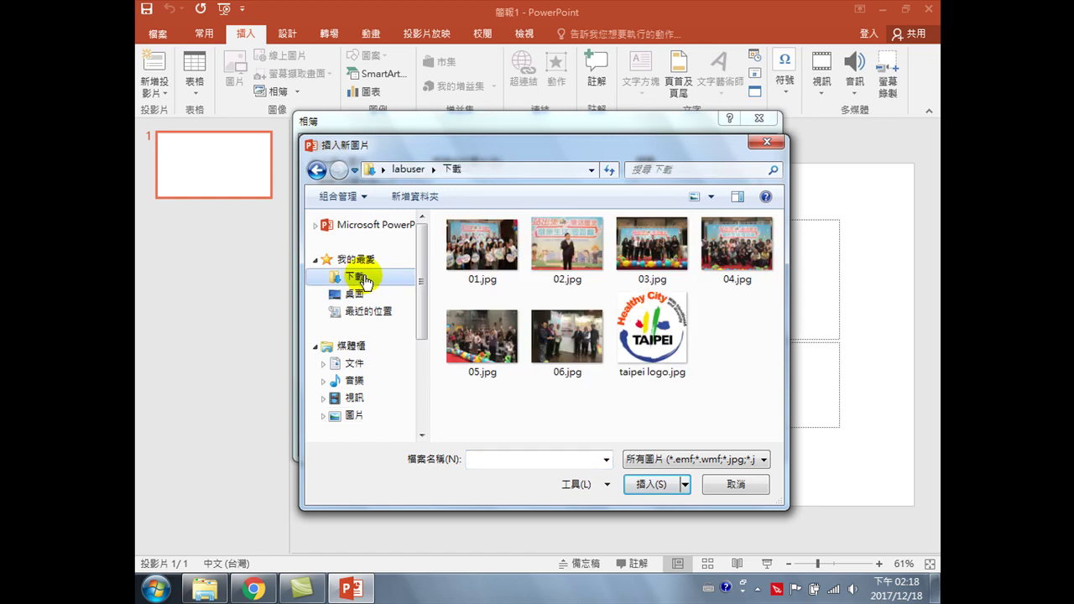
{"action": "left_click", "coordinate": [495, 257]}
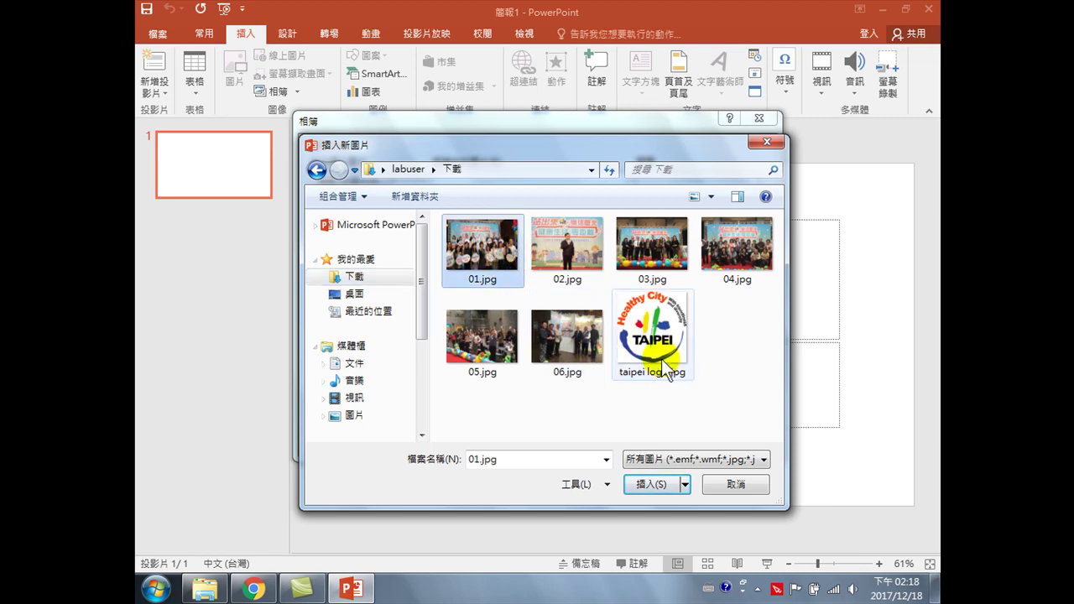
{"action": "left_click", "coordinate": [662, 369], "text": "shift"}
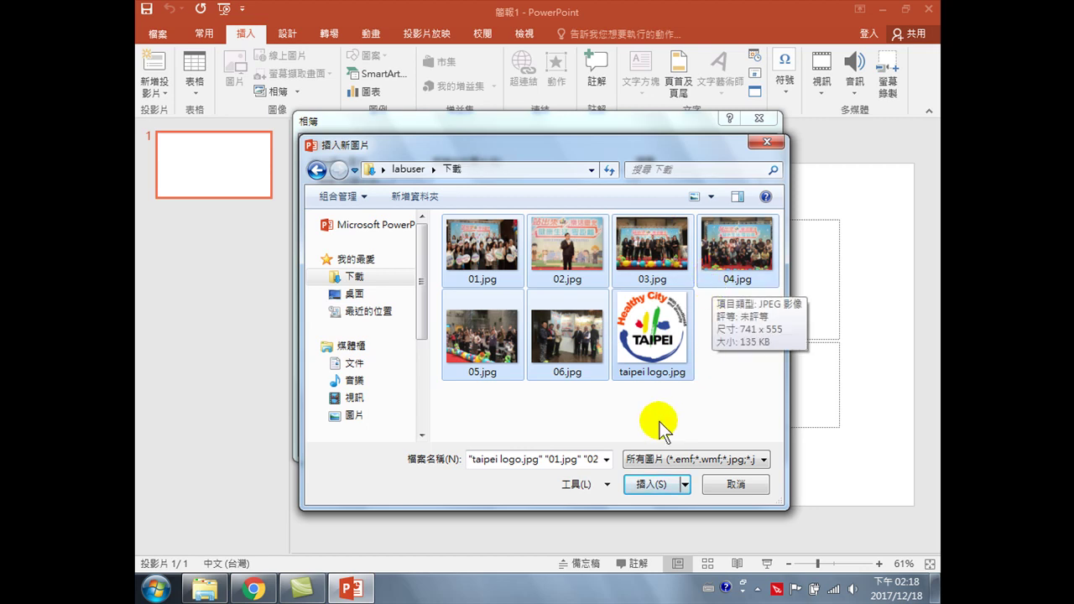
{"action": "left_click", "coordinate": [653, 487]}
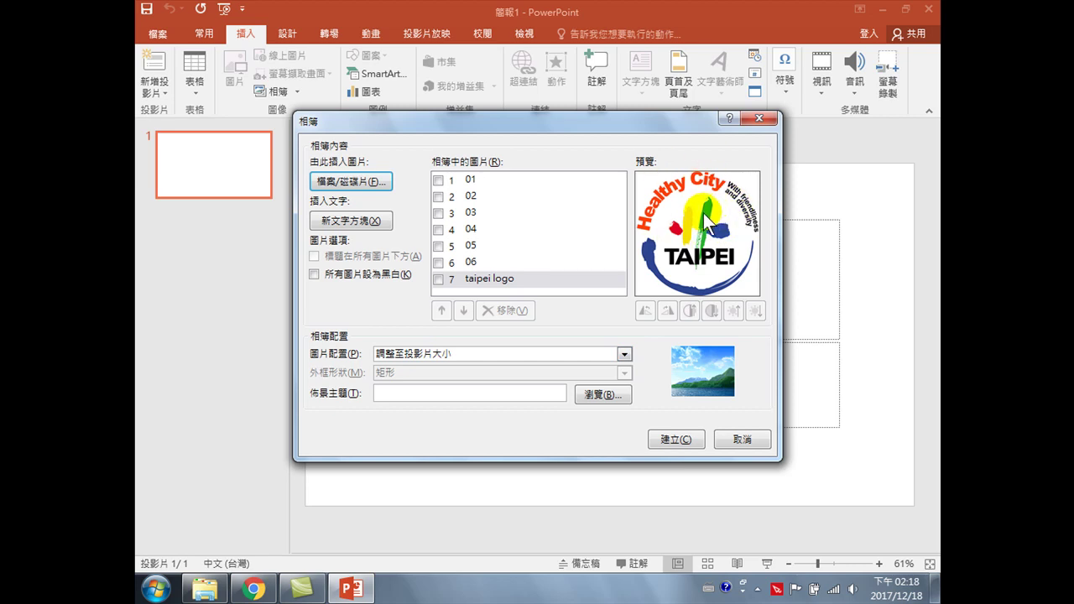
Move taipei logo to the first position in the album order and create the album.
{"action": "left_click", "coordinate": [487, 278]}
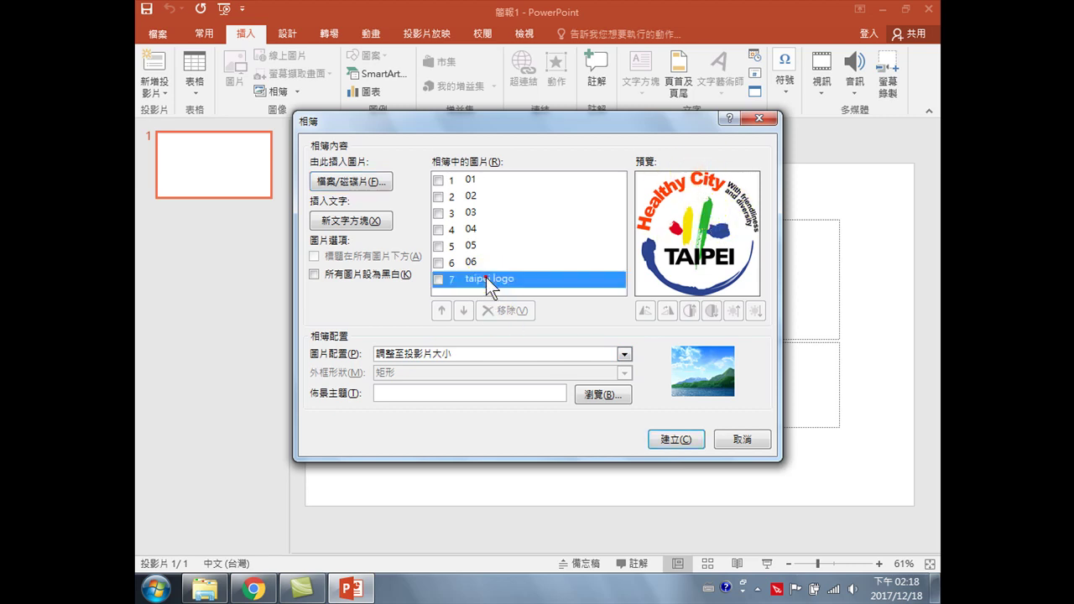
{"action": "left_click", "coordinate": [437, 279]}
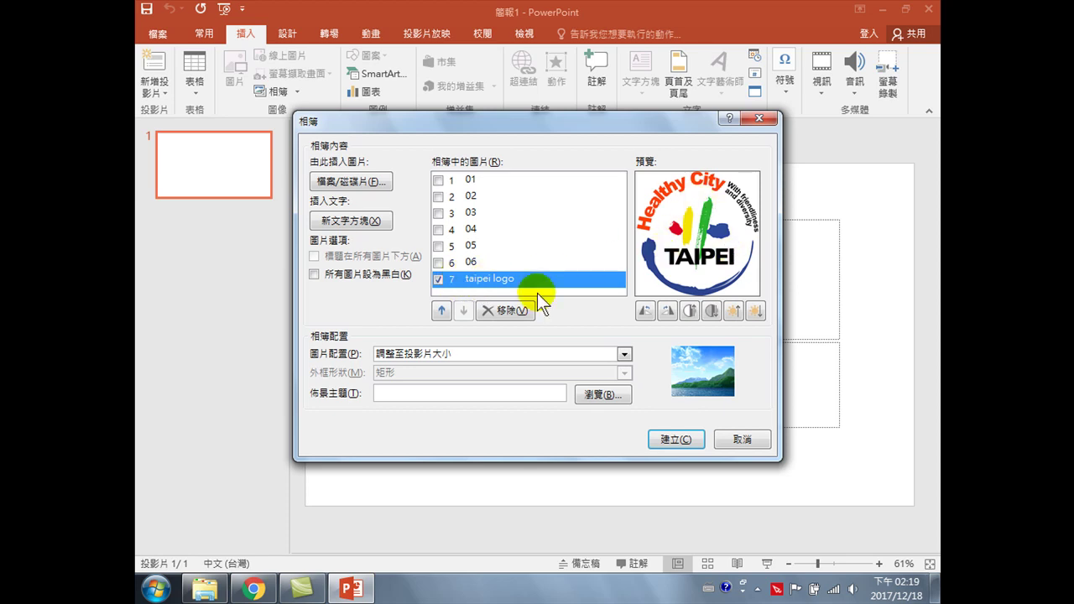
{"action": "left_click", "coordinate": [441, 311]}
{"action": "left_click", "coordinate": [441, 310]}
{"action": "left_click", "coordinate": [441, 310]}
{"action": "left_click", "coordinate": [442, 310]}
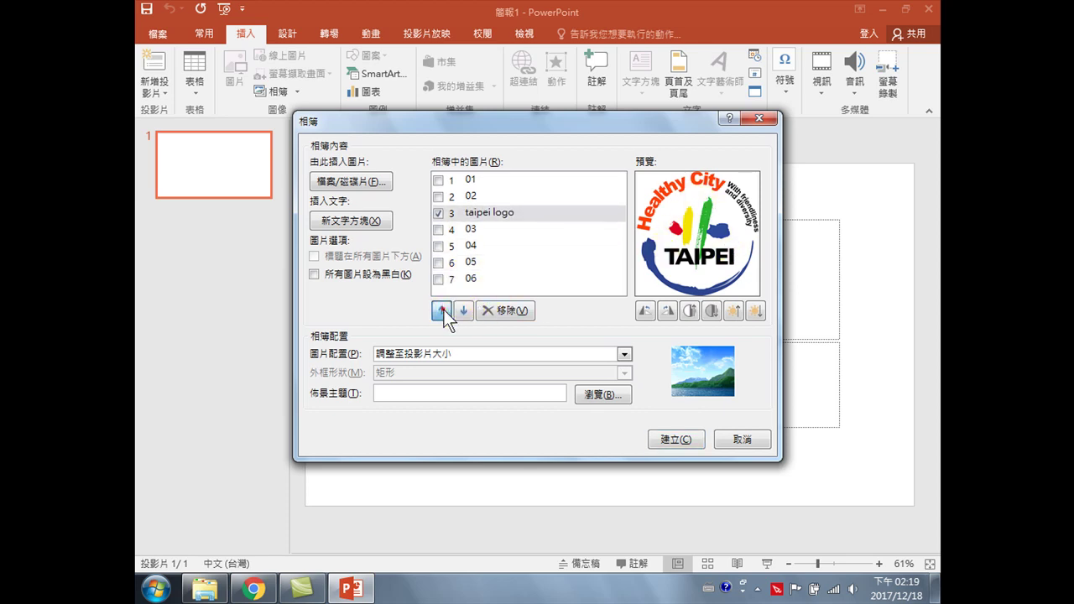
{"action": "left_click", "coordinate": [441, 310]}
{"action": "left_click", "coordinate": [441, 310]}
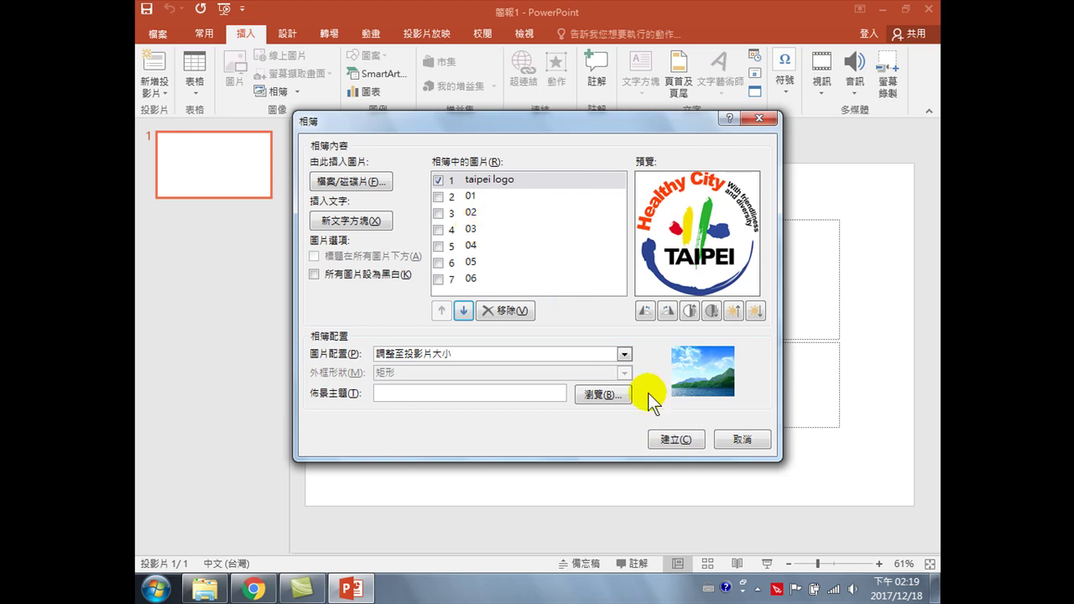
{"action": "left_click", "coordinate": [678, 441]}
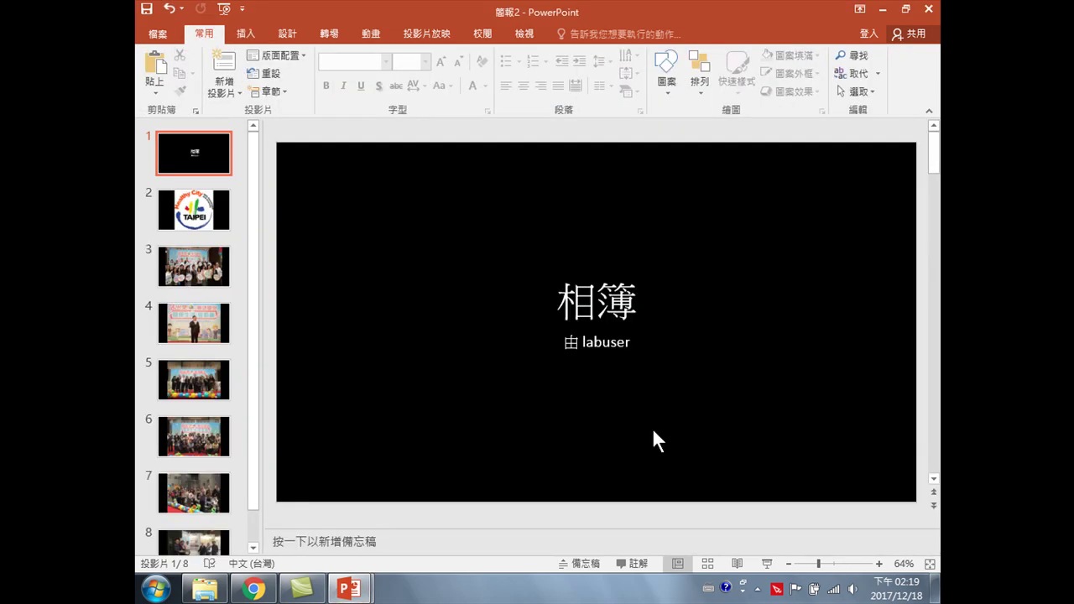
Delete the album's title slide, then review the Taipei logo slide and the group photo slide.
{"action": "left_click", "coordinate": [204, 143]}
{"action": "key", "text": "Delete"}
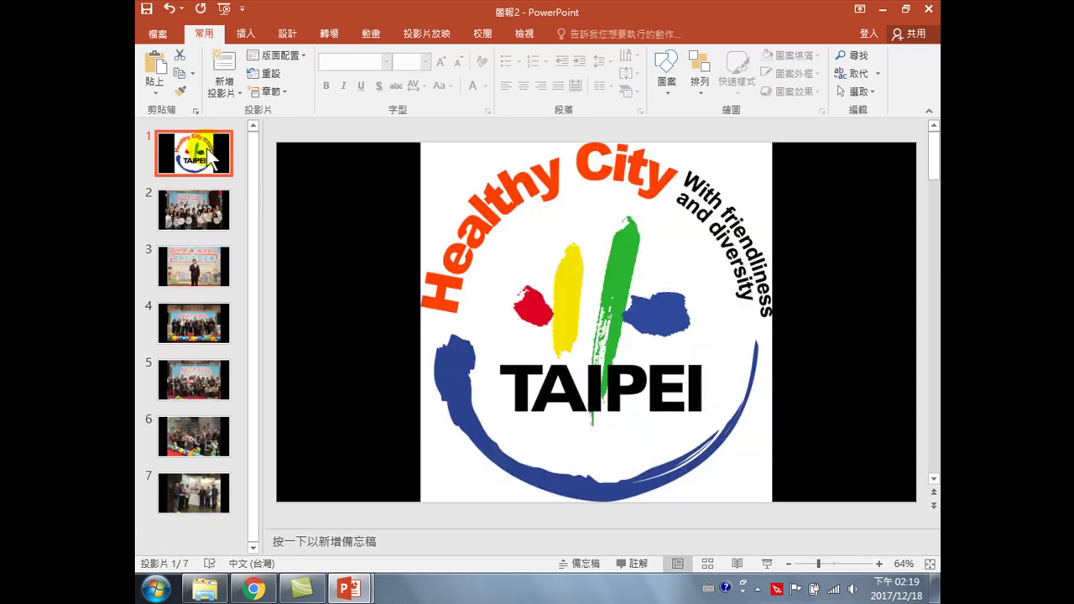
{"action": "left_click", "coordinate": [496, 244]}
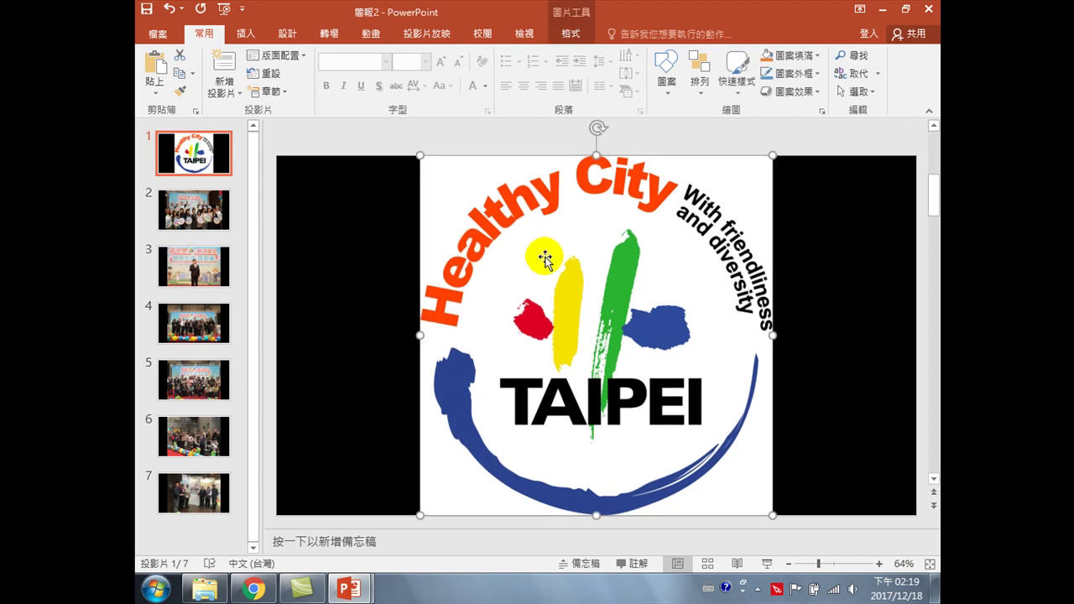
{"action": "left_click", "coordinate": [199, 207]}
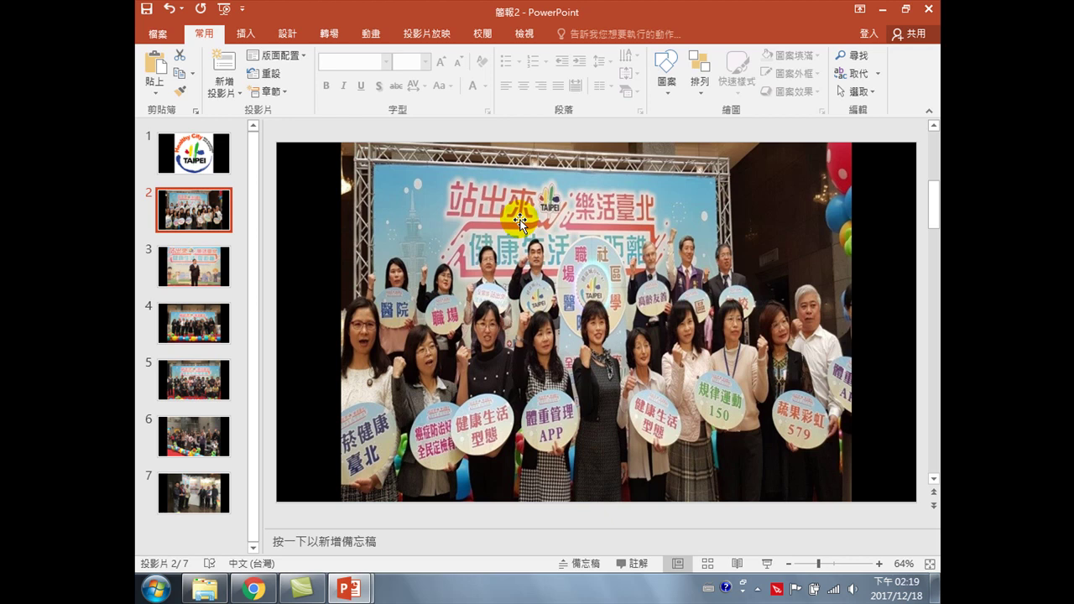
{"action": "left_click", "coordinate": [192, 154]}
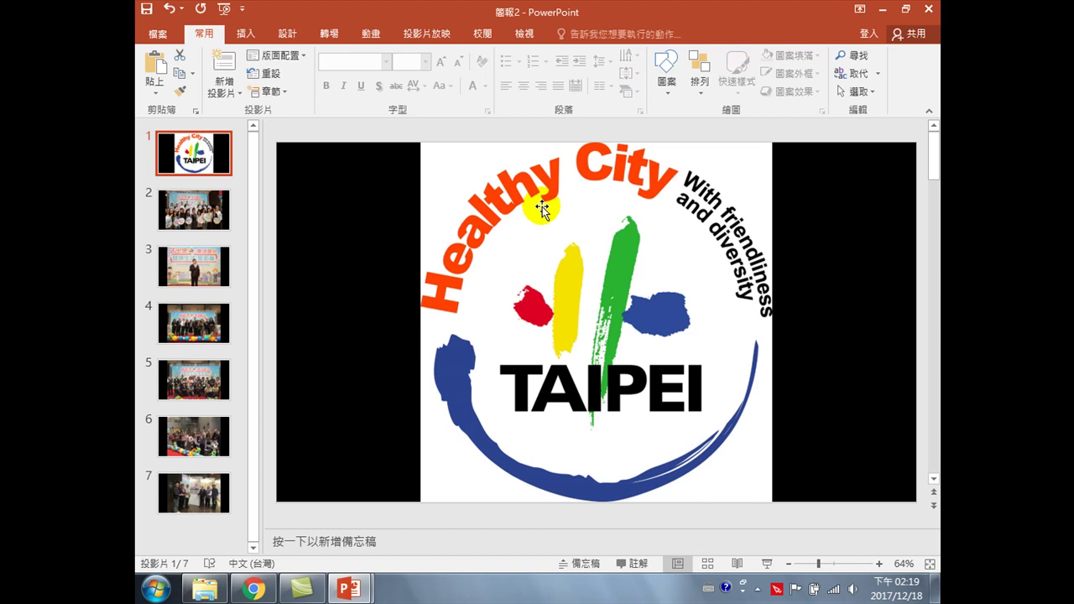
{"action": "left_click", "coordinate": [234, 199]}
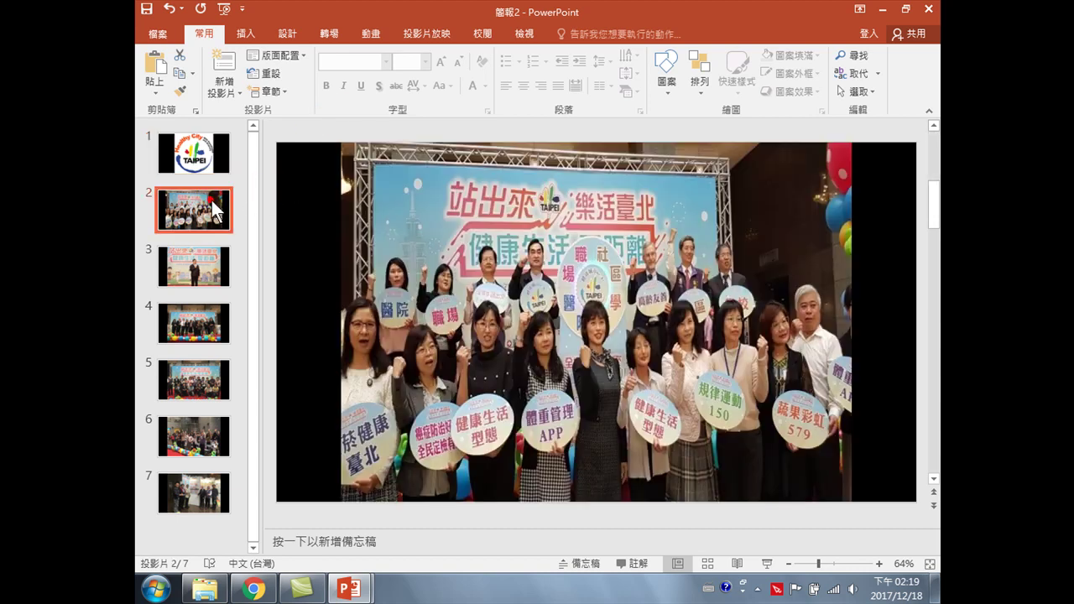